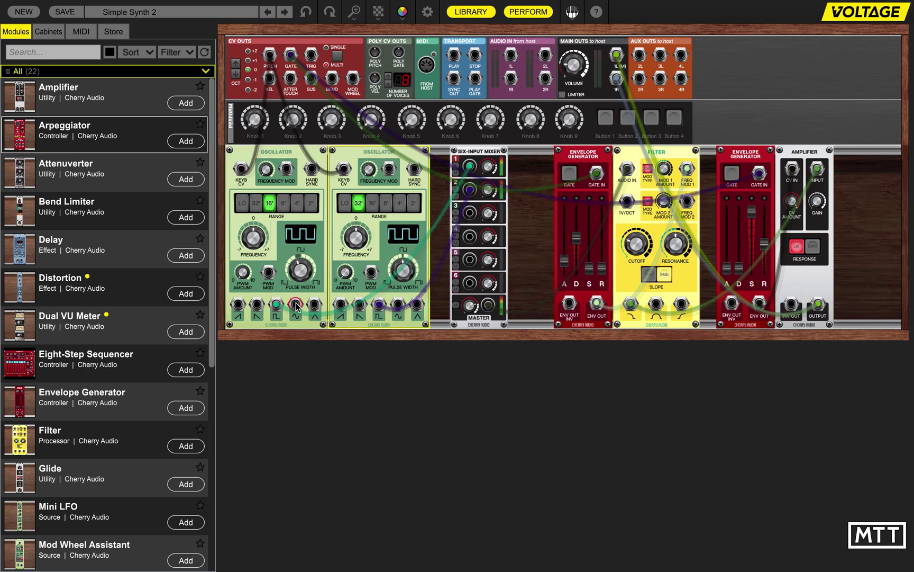
Cable the Six-Input Mixer's Master output into the Filter's Audio In jack
left_click(478, 153)
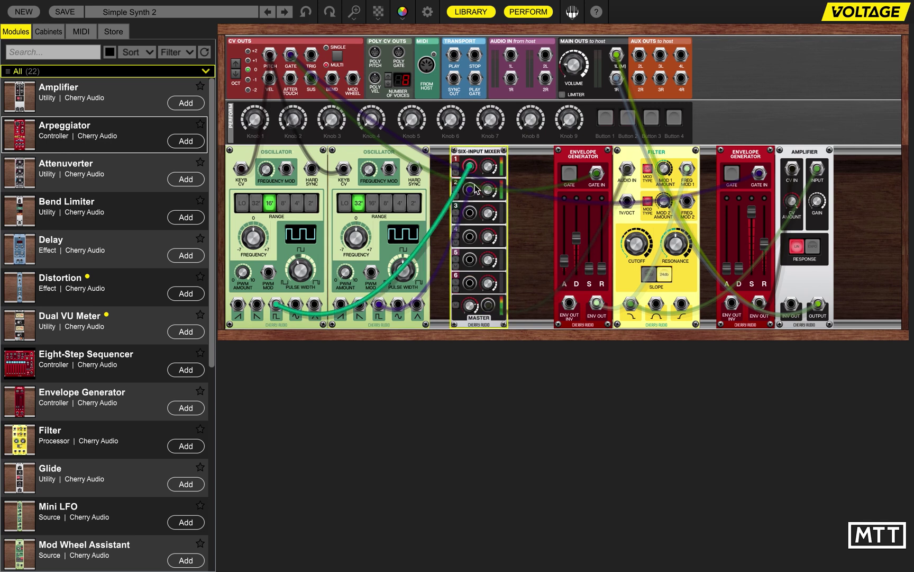
left_click(489, 306)
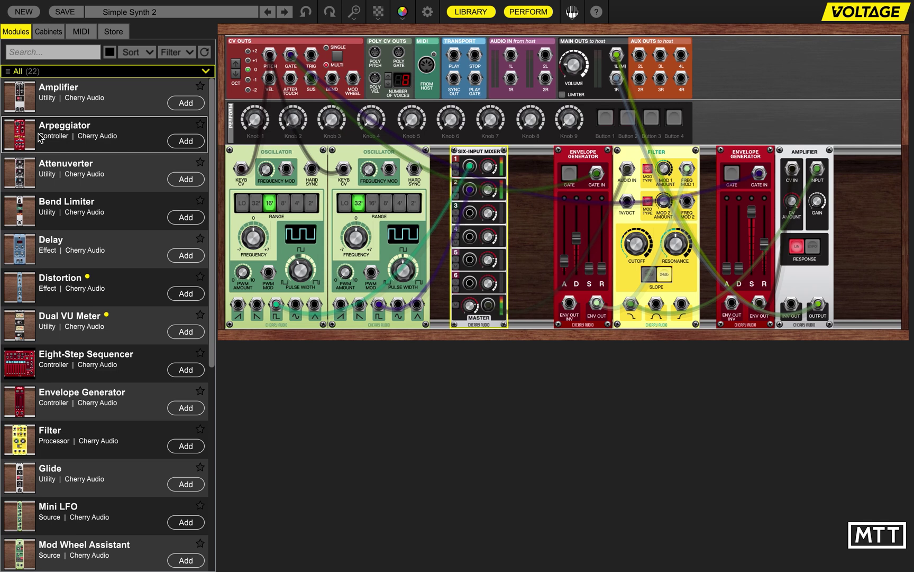
Place an Arpeggiator in the empty lower rack row with a Multiple module beside it
left_click_drag(22, 139, 289, 337)
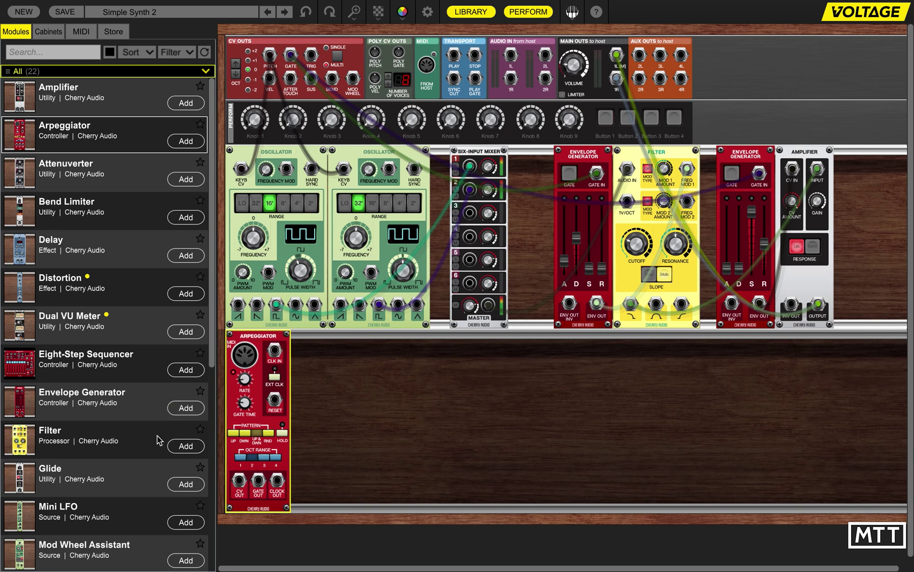
scroll(156, 444, "down", 9)
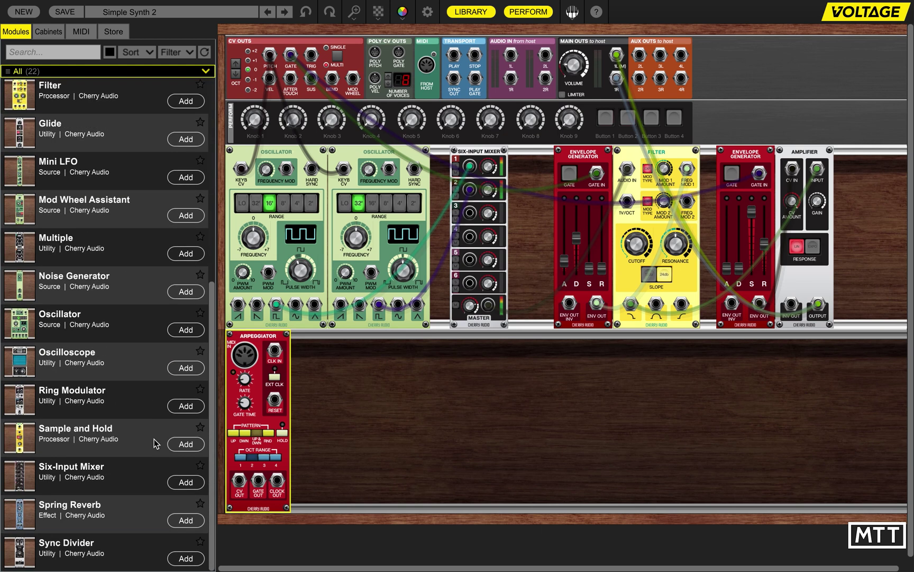
left_click(22, 243)
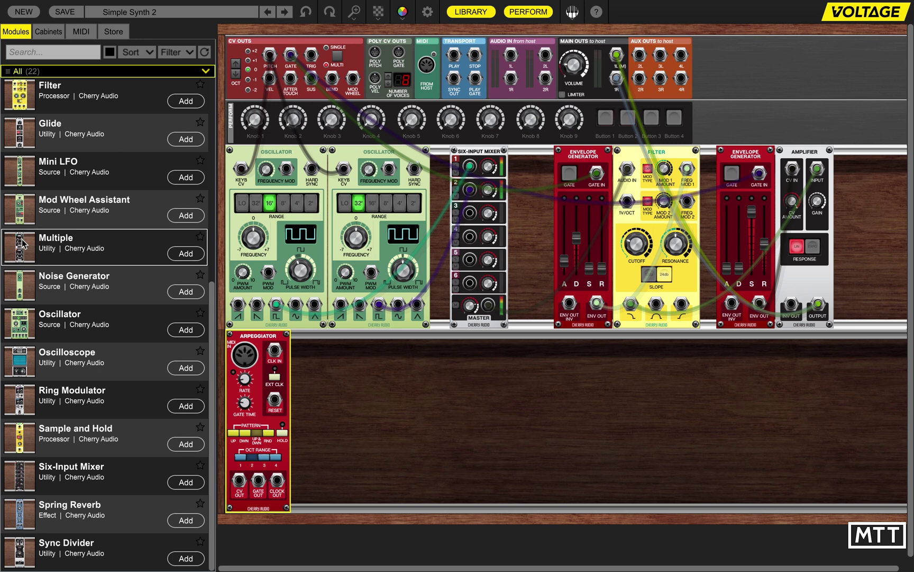
left_click_drag(22, 244, 365, 341)
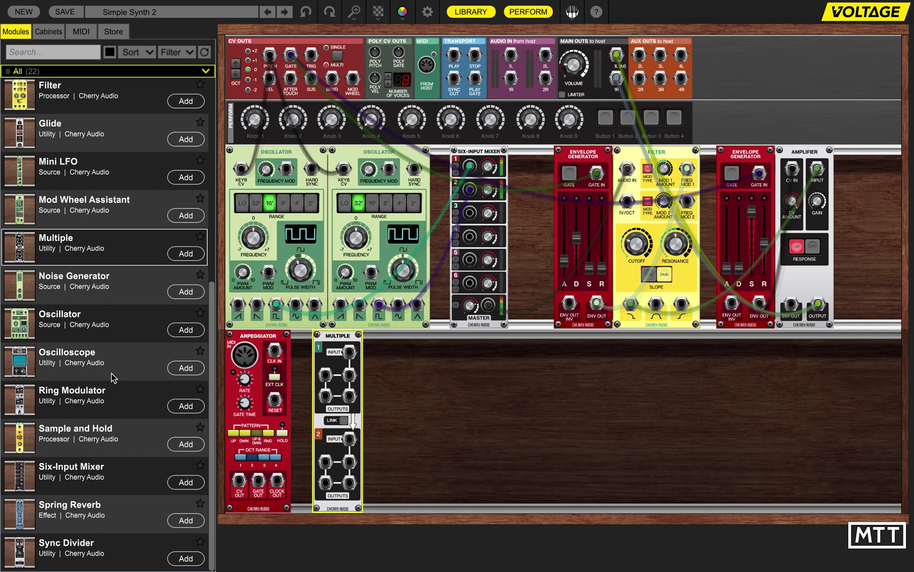
Hide the module library, zoom the rack larger, and cable host pitch into the oscillator's KEYB CV
key("Tab")
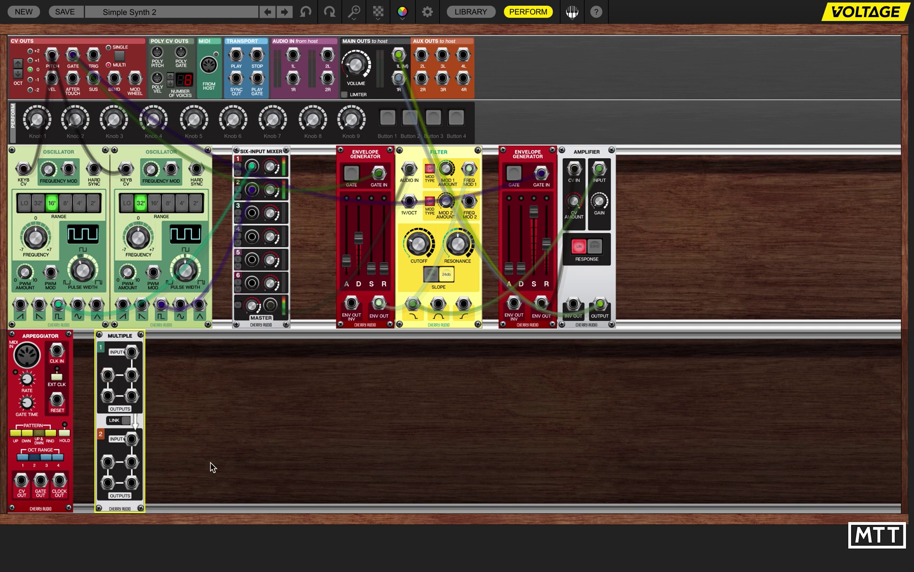
left_click(354, 11)
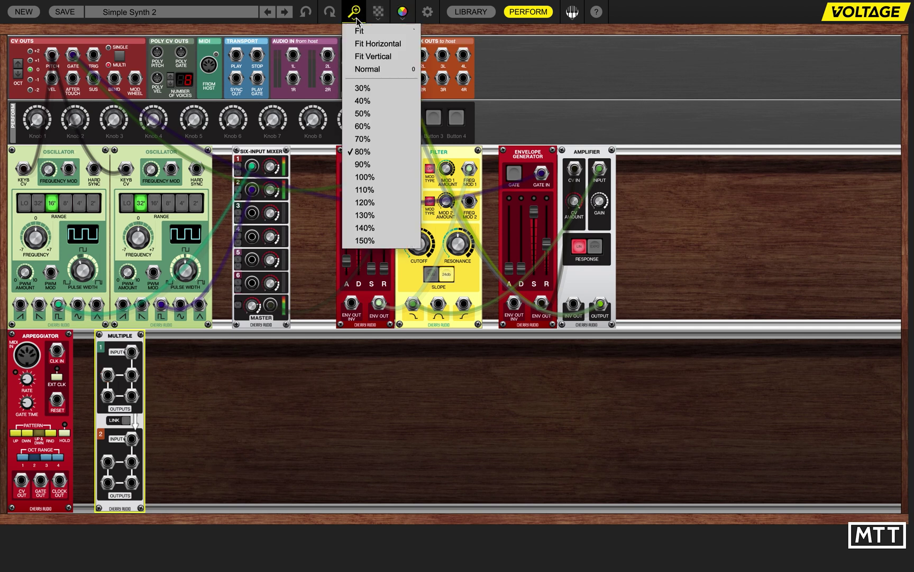
left_click(366, 165)
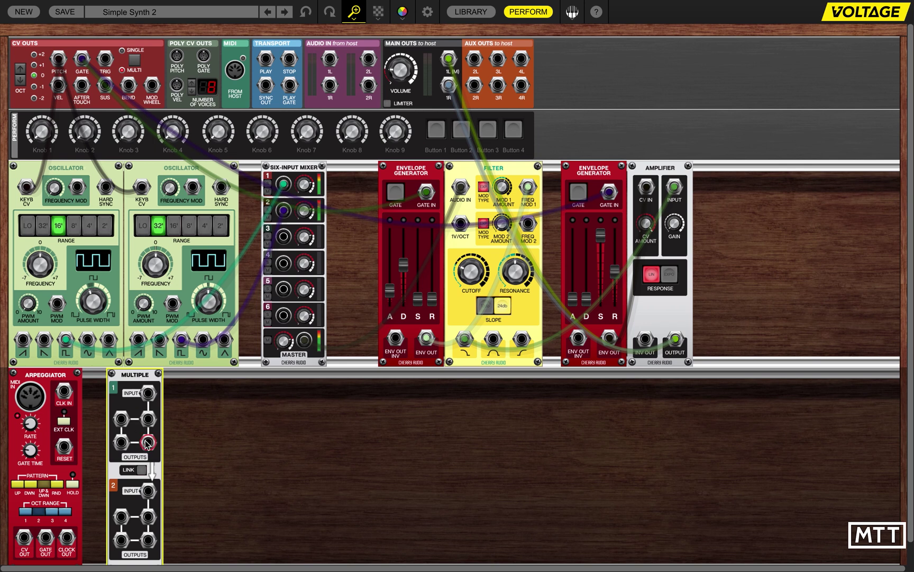
left_click_drag(58, 59, 142, 187)
Select the middle-row synth modules together and shift them to the right
left_click(60, 62)
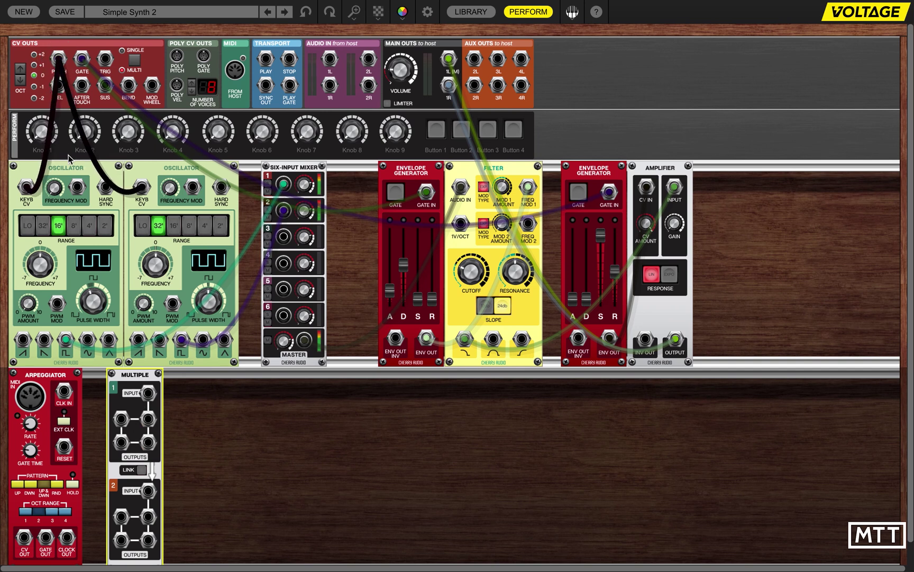
mouse_move(67, 74)
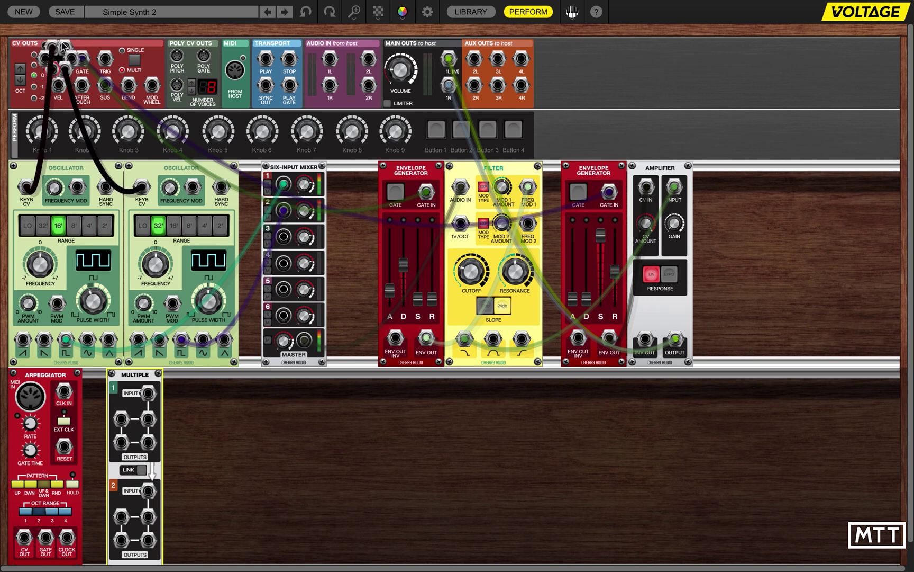
left_click_drag(768, 212, 17, 329)
left_click_drag(71, 168, 182, 161)
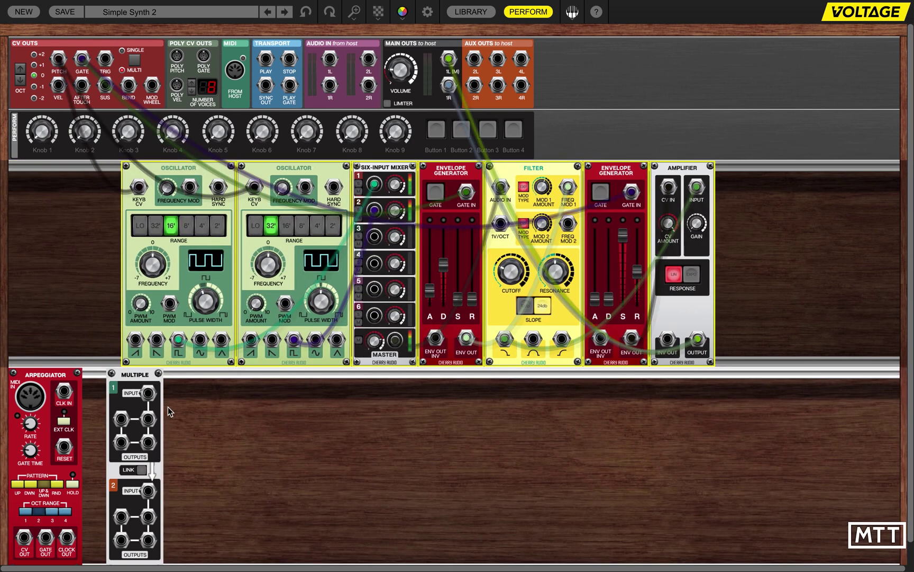
Move the Multiple into the freed left slot and route host pitch into its Input 1
left_click_drag(133, 375, 45, 170)
left_click_drag(139, 186, 52, 237)
left_click_drag(60, 60, 52, 212)
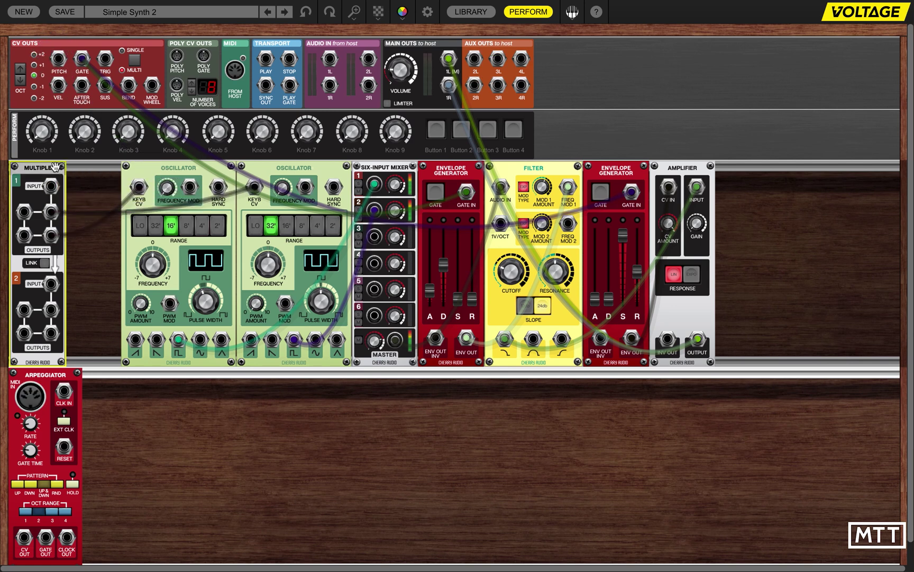
Feed an oscillator from Multiple 1, both envelope gates from Multiple 2, and host gate into Multiple 2's input
left_click_drag(58, 59, 51, 186)
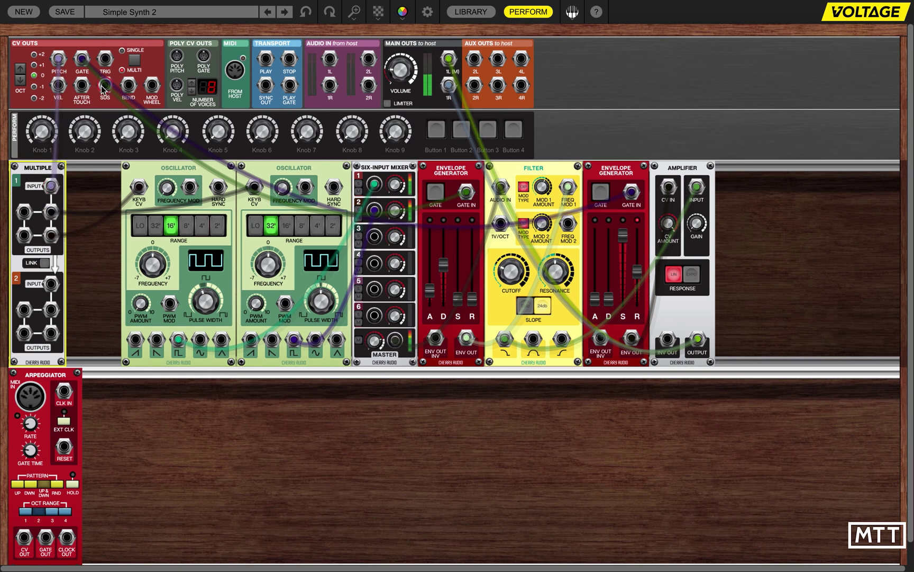
left_click_drag(84, 65, 51, 332)
left_click_drag(82, 59, 51, 285)
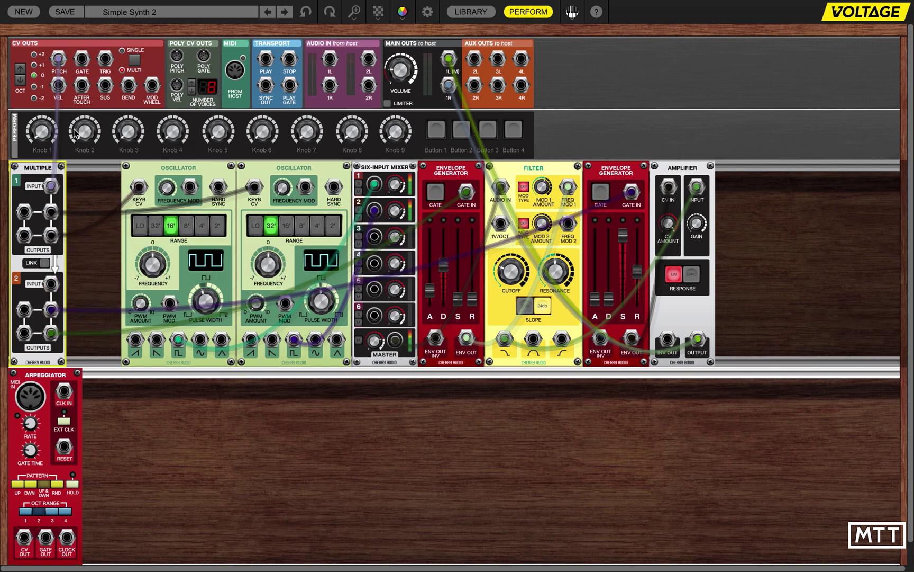
left_click(81, 61)
left_click_drag(81, 61, 52, 294)
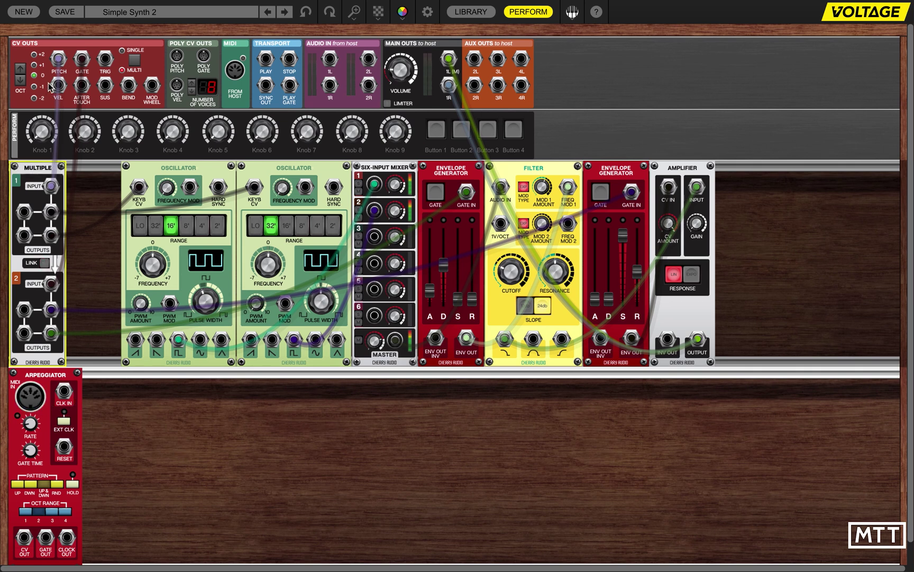
left_click_drag(59, 59, 24, 538)
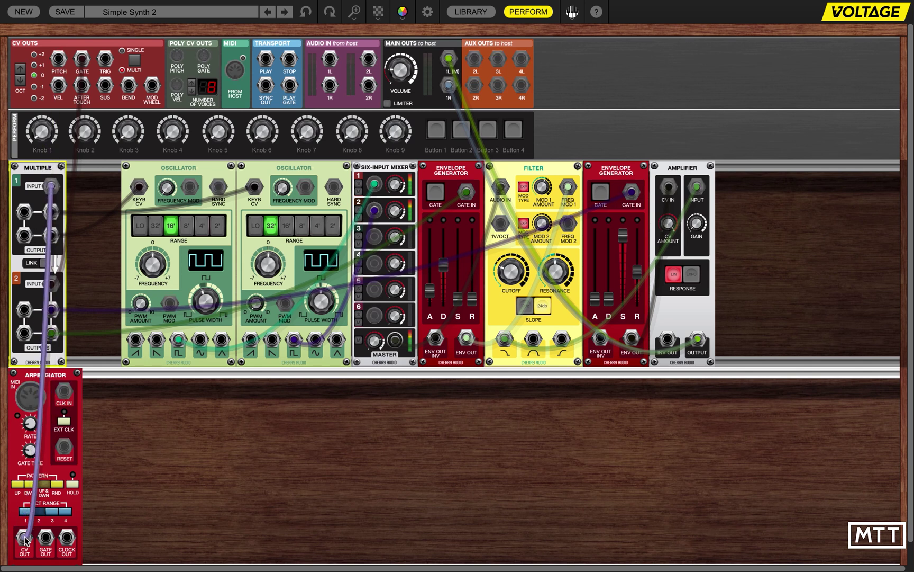
left_click_drag(82, 59, 47, 541)
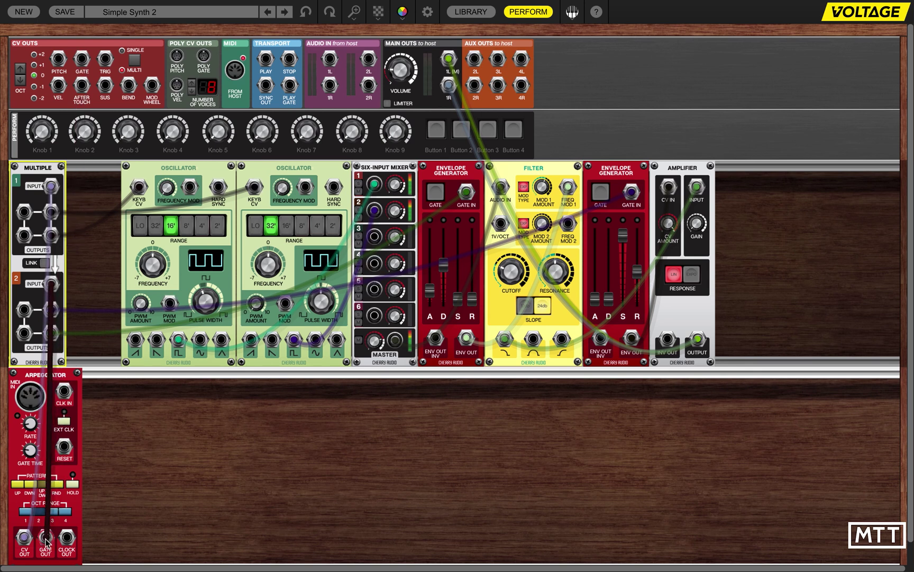
left_click_drag(36, 375, 58, 59)
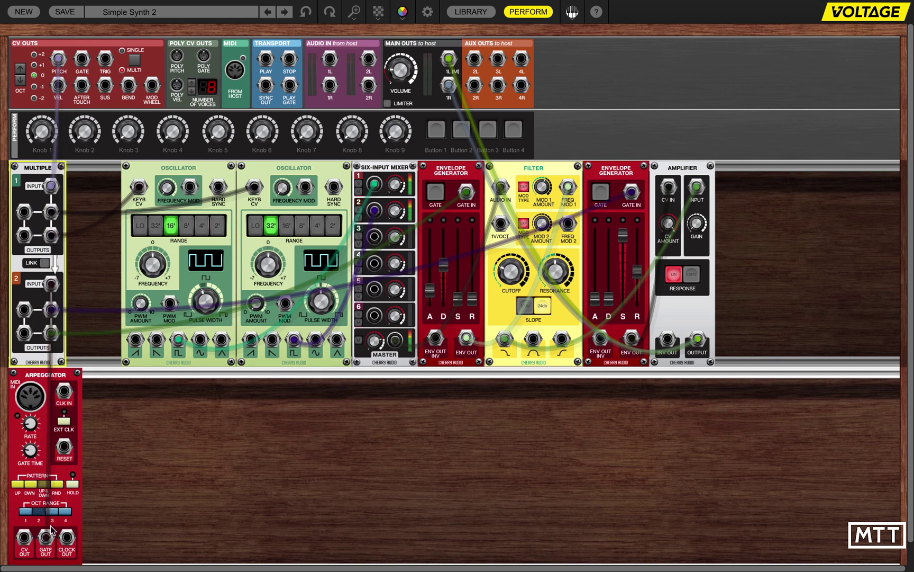
left_click_drag(47, 534, 83, 63)
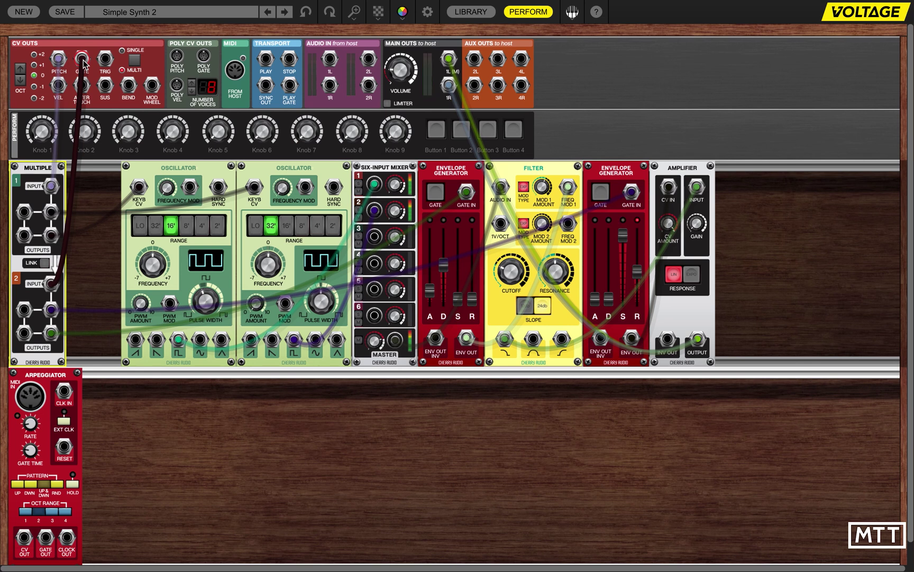
Feed Multiple inputs 1 and 2 from the Arpeggiator's CV and Gate outs, and cable MIDI From Host onward
left_click(84, 64)
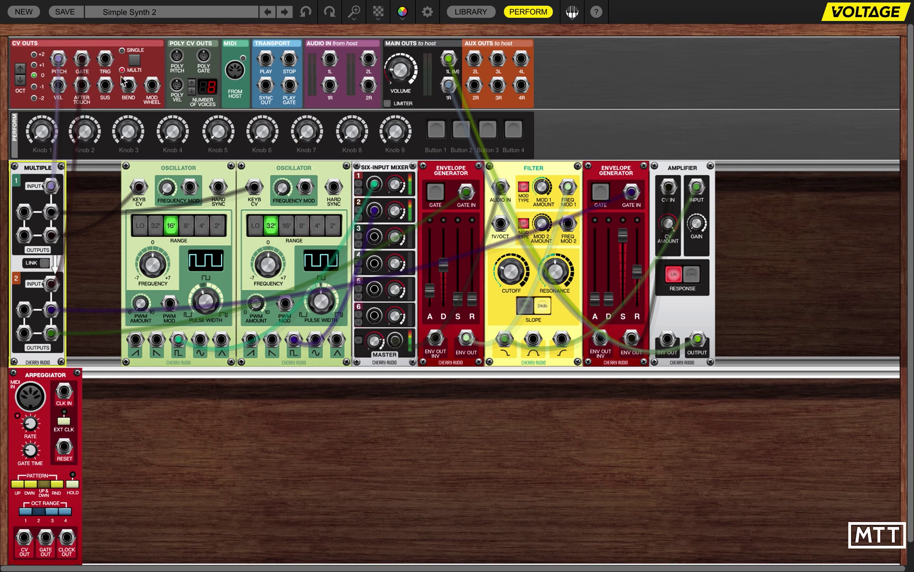
left_click_drag(57, 59, 24, 539)
left_click_drag(51, 284, 47, 524)
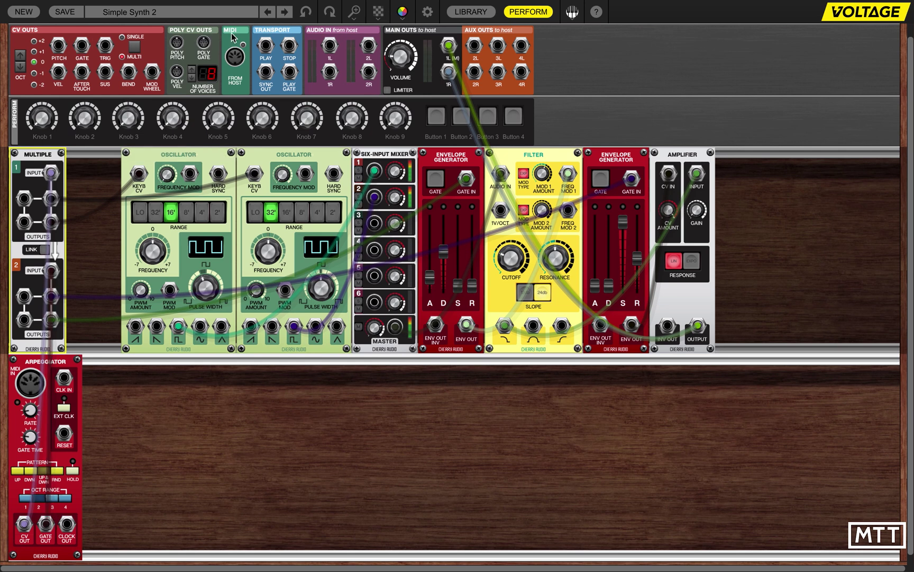
scroll(234, 67, "up", 1)
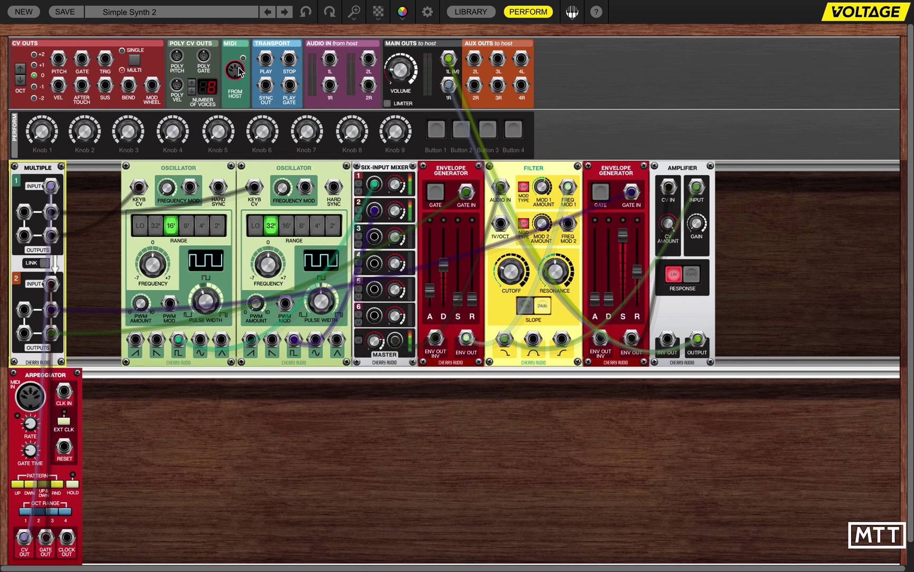
left_click_drag(235, 70, 30, 397)
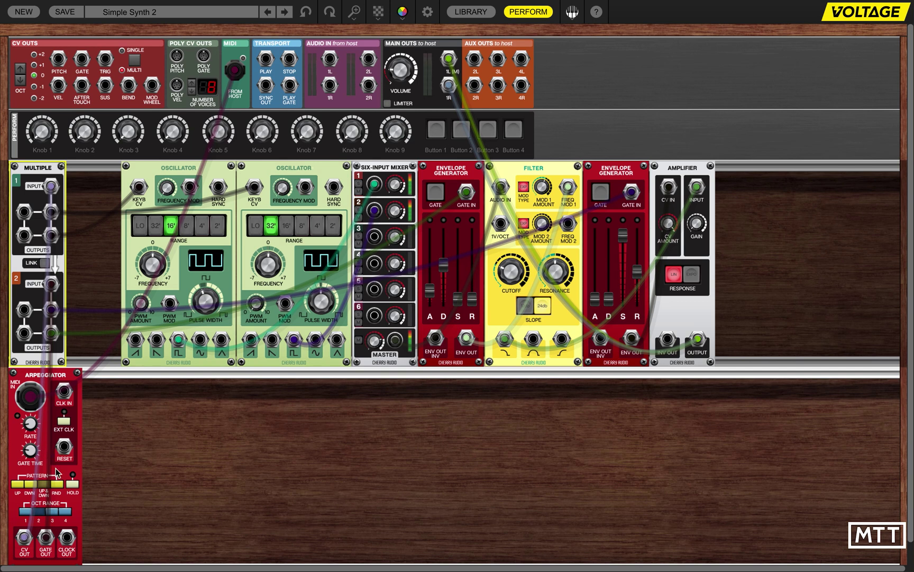
Set the Arpeggiator to octave range 3 at about 10 Hz, and the Filter cutoff to 35.2 Hz
left_click(52, 511)
left_click_drag(28, 413, 30, 393)
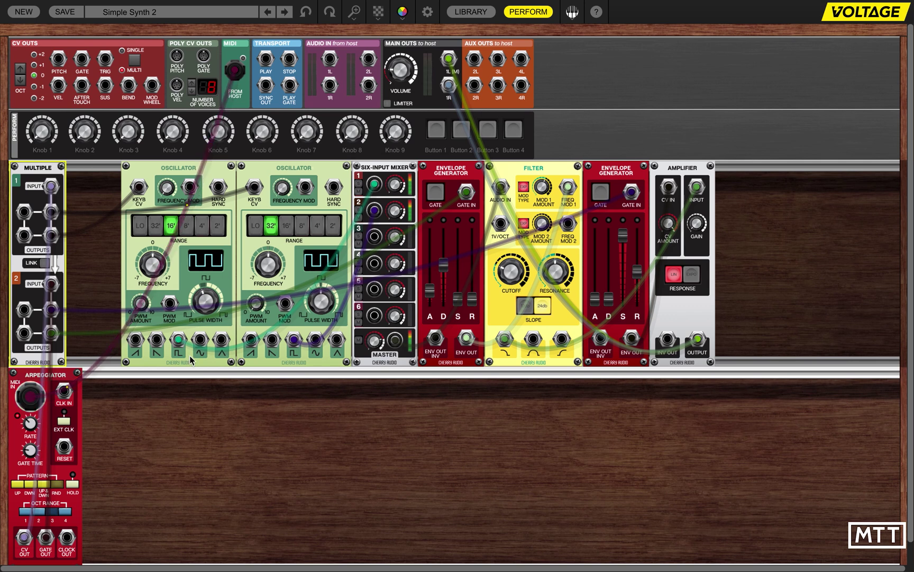
left_click_drag(516, 270, 507, 288)
Connect the Arpeggiator's MIDI input to host MIDI and remove the cable into oscillator 1's KEYB CV
left_click_drag(219, 90, 235, 72)
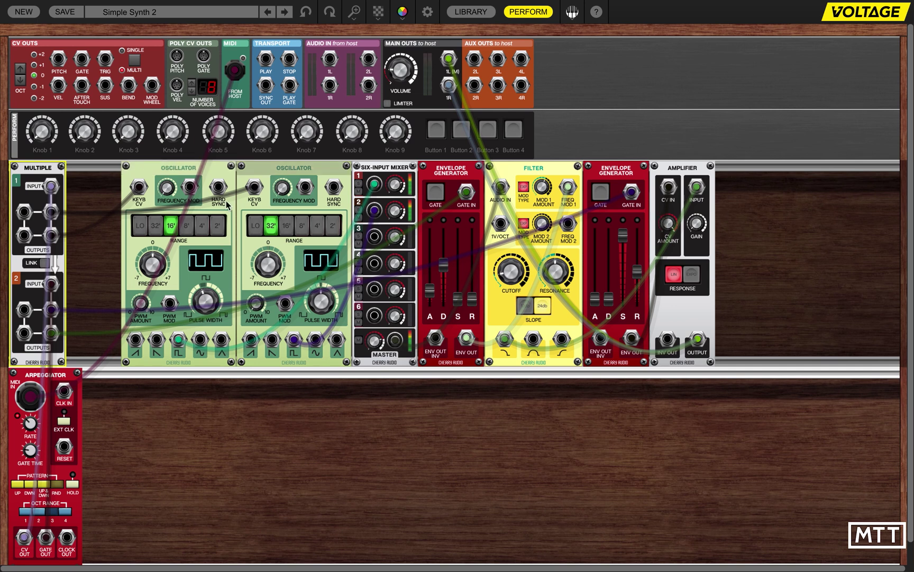
left_click(759, 196)
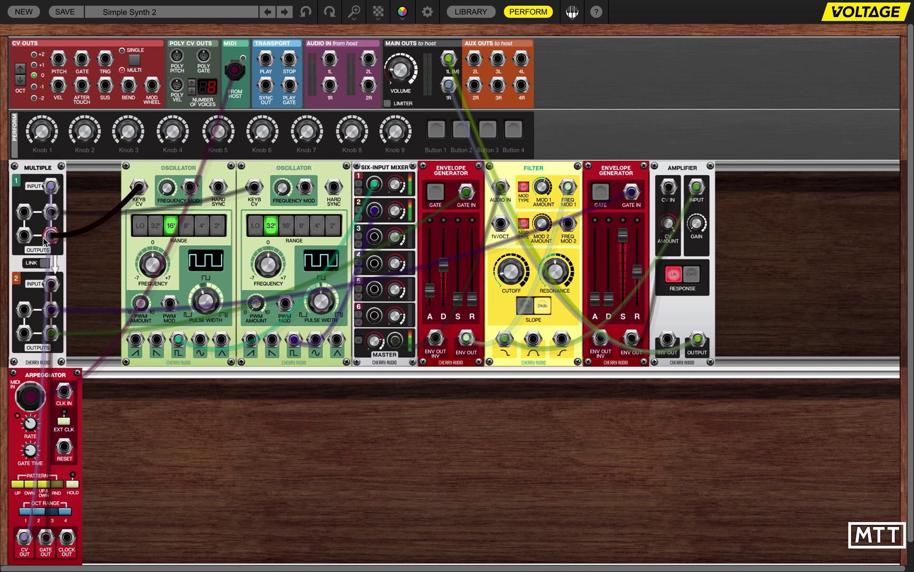
key("ctrl+z")
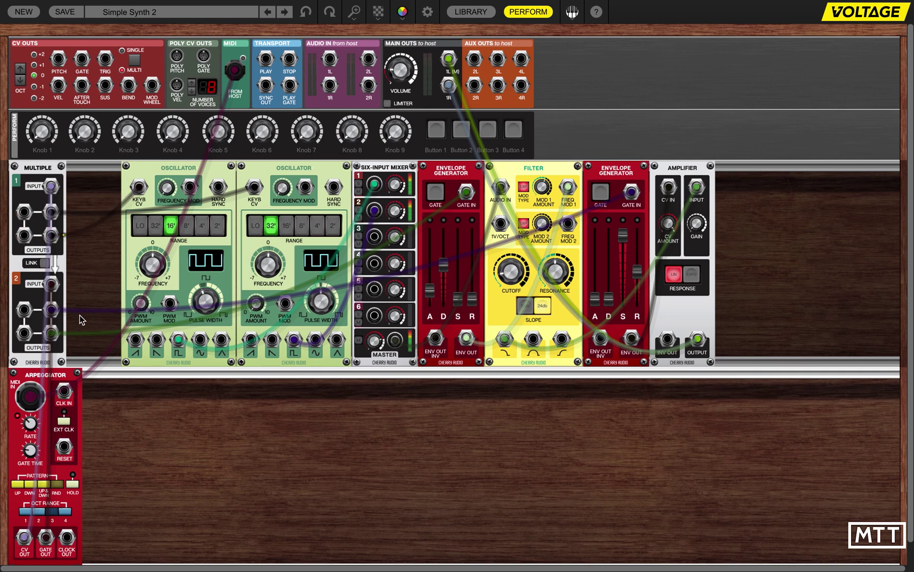